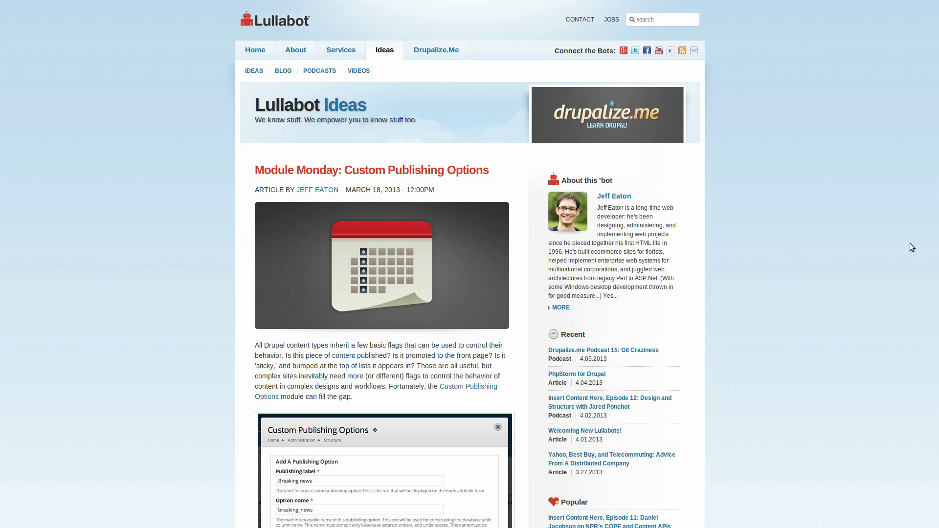
Read the Module Monday article on Custom Publishing Options from its introduction down to the reader comments
{"action": "scroll", "coordinate": [759, 318], "scroll_direction": "down", "scroll_amount": 3}
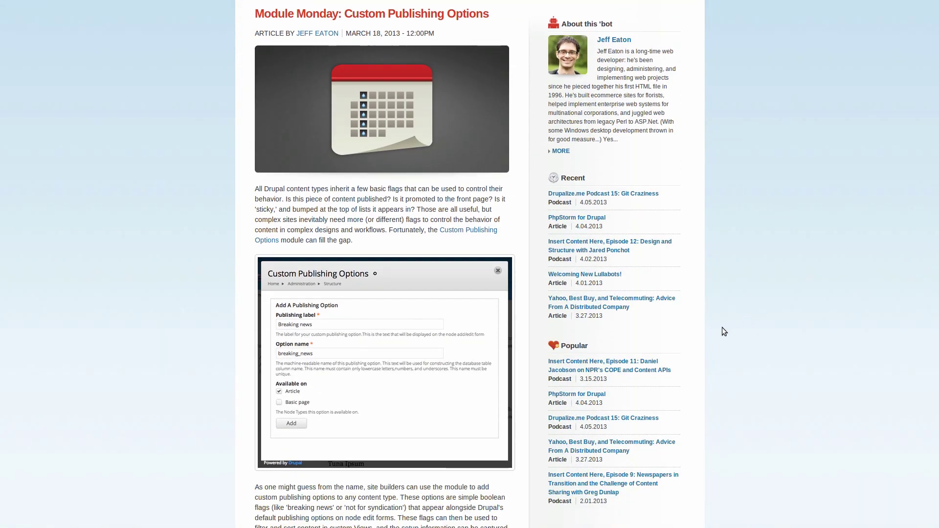
{"action": "scroll", "coordinate": [513, 364], "scroll_direction": "down", "scroll_amount": 4}
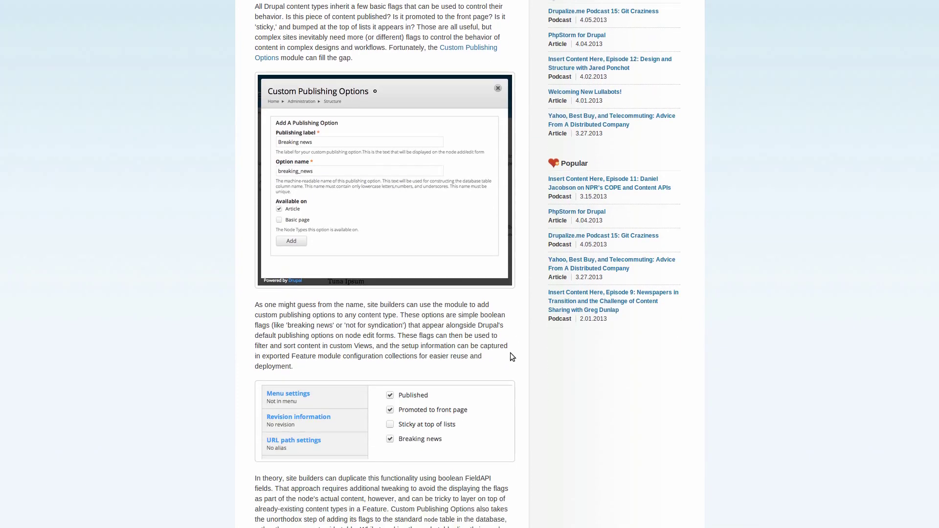
{"action": "scroll", "coordinate": [512, 357], "scroll_direction": "down", "scroll_amount": 1}
{"action": "scroll", "coordinate": [510, 353], "scroll_direction": "down", "scroll_amount": 2}
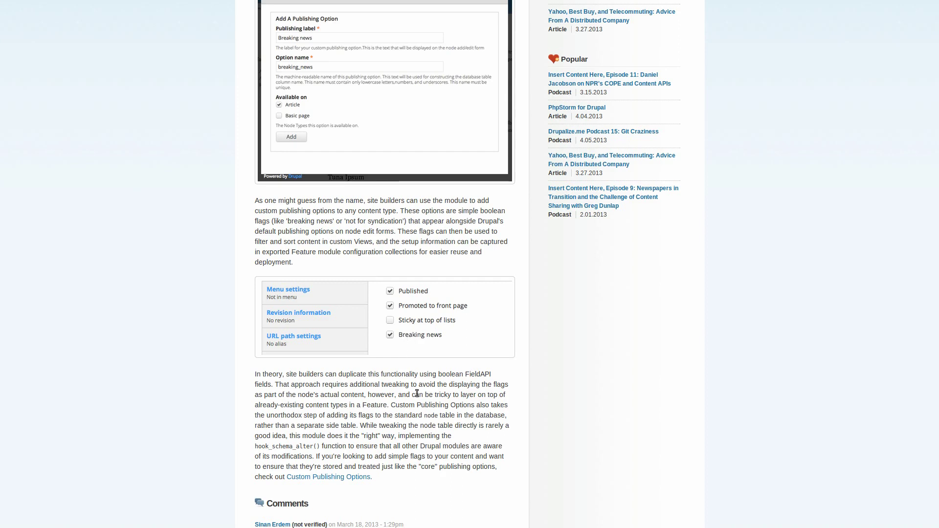
{"action": "scroll", "coordinate": [416, 394], "scroll_direction": "down", "scroll_amount": 3}
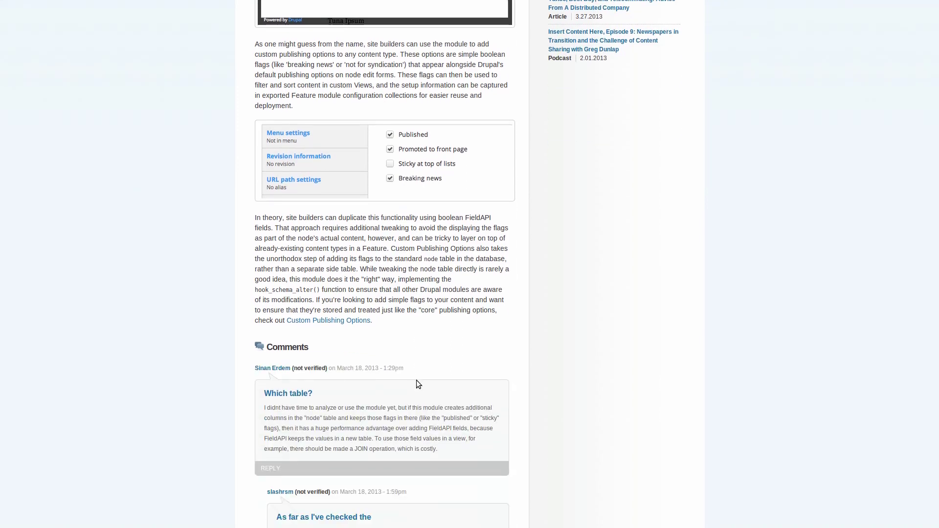
{"action": "scroll", "coordinate": [410, 400], "scroll_direction": "down", "scroll_amount": 2}
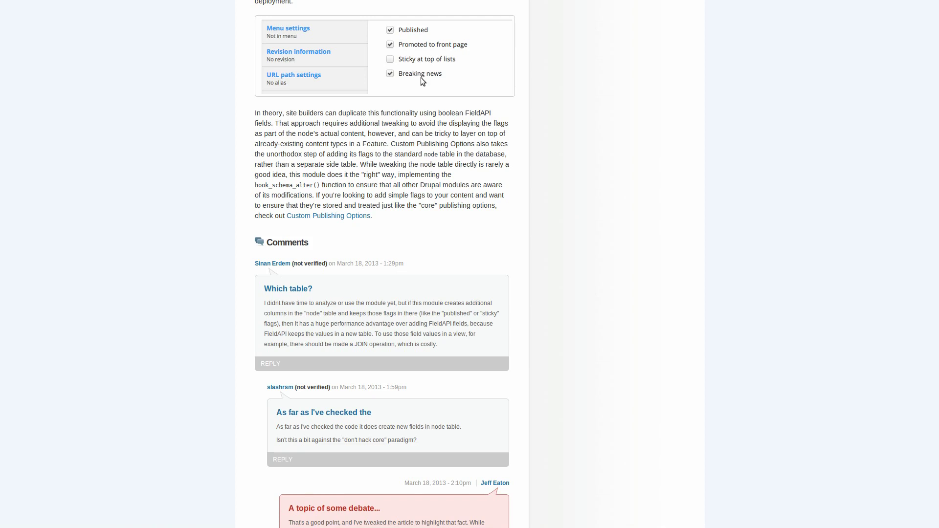
{"action": "left_click_drag", "start_coordinate": [369, 344], "coordinate": [361, 344]}
{"action": "left_click", "coordinate": [539, 324]}
Review the article's introduction and example option form again, and open the screenshot on the module's drupal.org project page
{"action": "scroll", "coordinate": [538, 301], "scroll_direction": "up", "scroll_amount": 1}
{"action": "scroll", "coordinate": [538, 301], "scroll_direction": "up", "scroll_amount": 2}
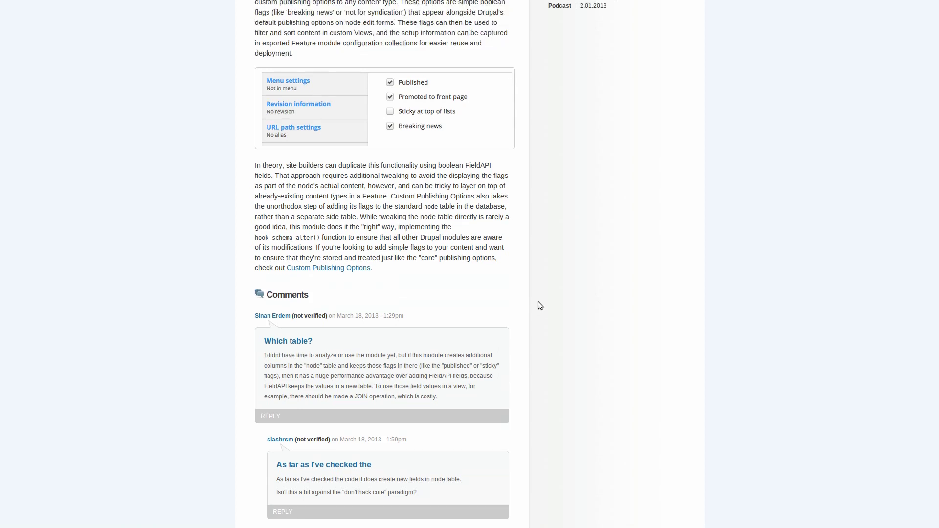
{"action": "scroll", "coordinate": [540, 305], "scroll_direction": "up", "scroll_amount": 5}
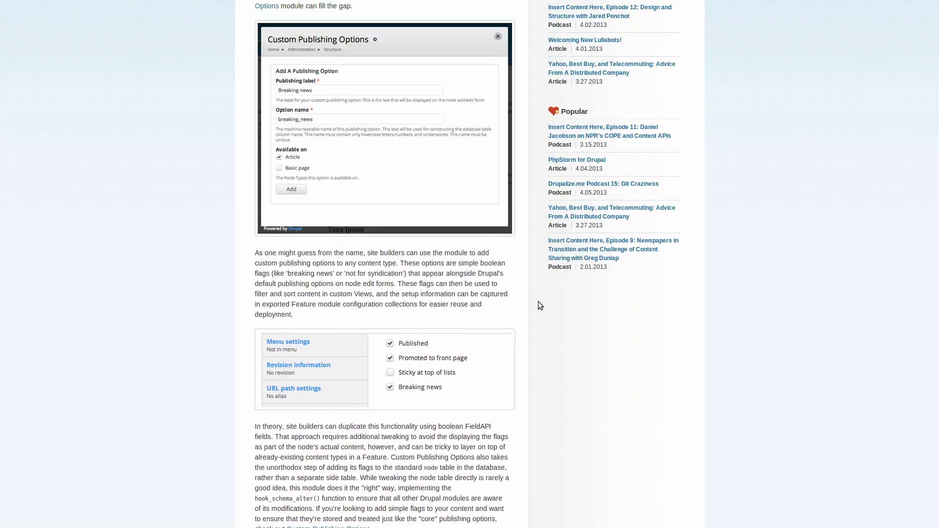
{"action": "scroll", "coordinate": [540, 304], "scroll_direction": "up", "scroll_amount": 2}
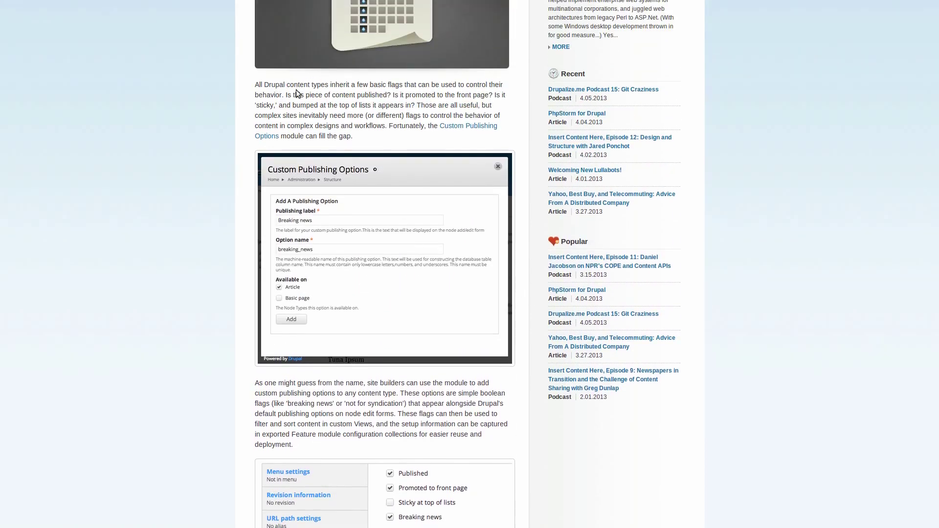
{"action": "scroll", "coordinate": [296, 92], "scroll_direction": "up", "scroll_amount": 3}
{"action": "scroll", "coordinate": [301, 253], "scroll_direction": "up", "scroll_amount": 2}
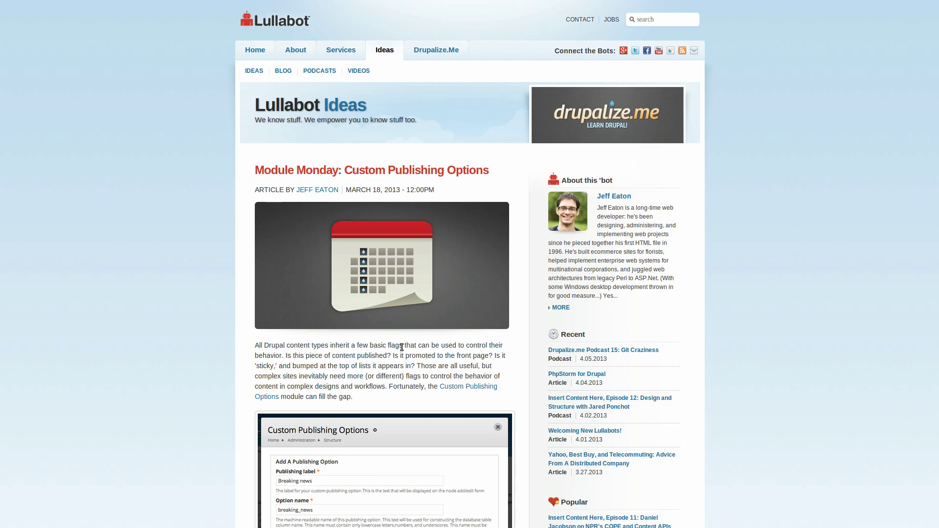
{"action": "scroll", "coordinate": [402, 347], "scroll_direction": "down", "scroll_amount": 3}
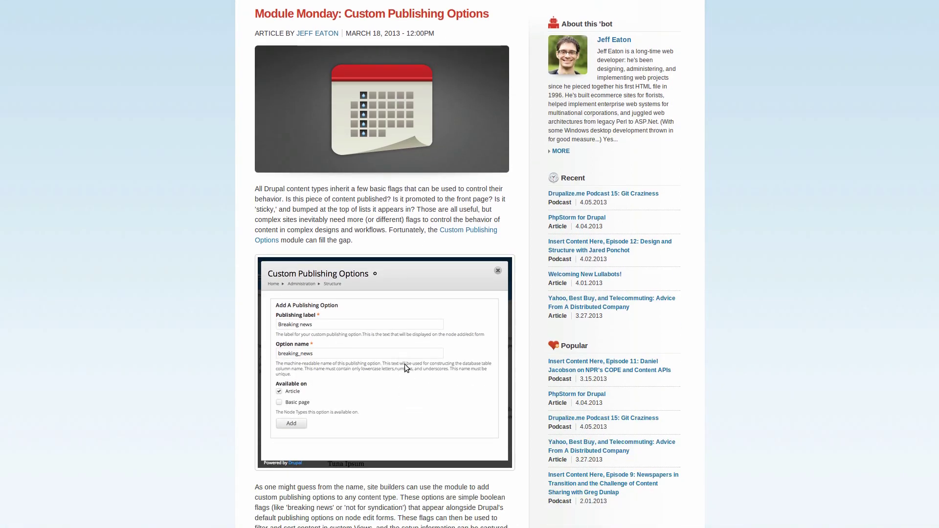
{"action": "scroll", "coordinate": [397, 392], "scroll_direction": "up", "scroll_amount": 1}
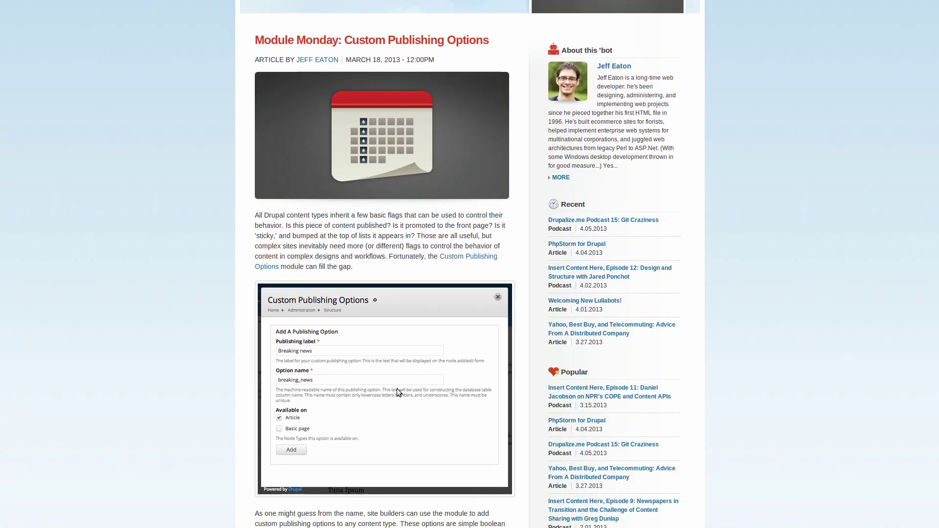
{"action": "scroll", "coordinate": [397, 388], "scroll_direction": "up", "scroll_amount": 2}
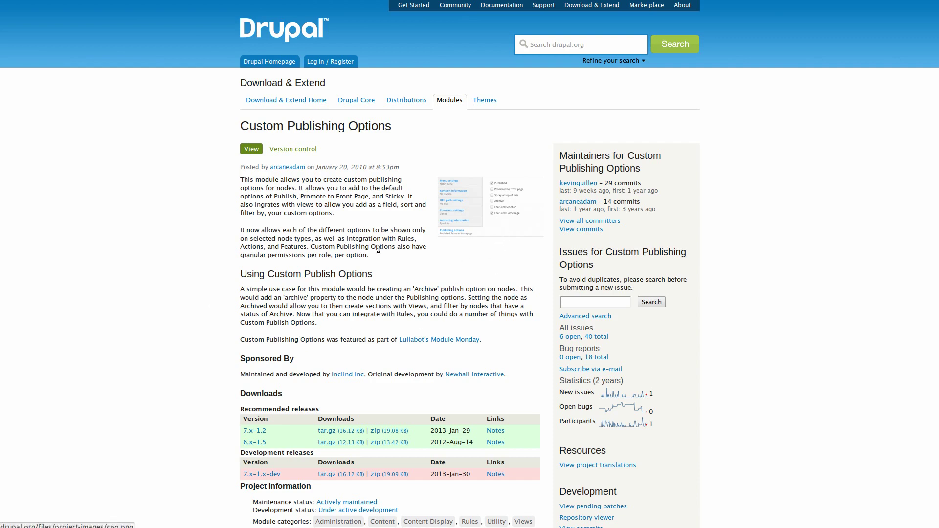
{"action": "left_click", "coordinate": [469, 222]}
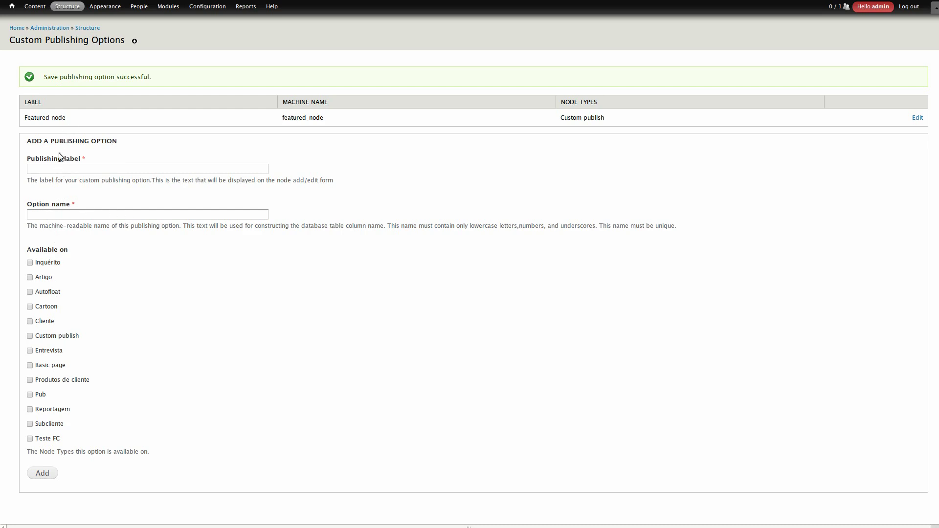
Inspect the Featured node option's edit form and available node types, and the Custom Publishing Options section of the permissions table
{"action": "left_click_drag", "start_coordinate": [117, 141], "coordinate": [52, 142]}
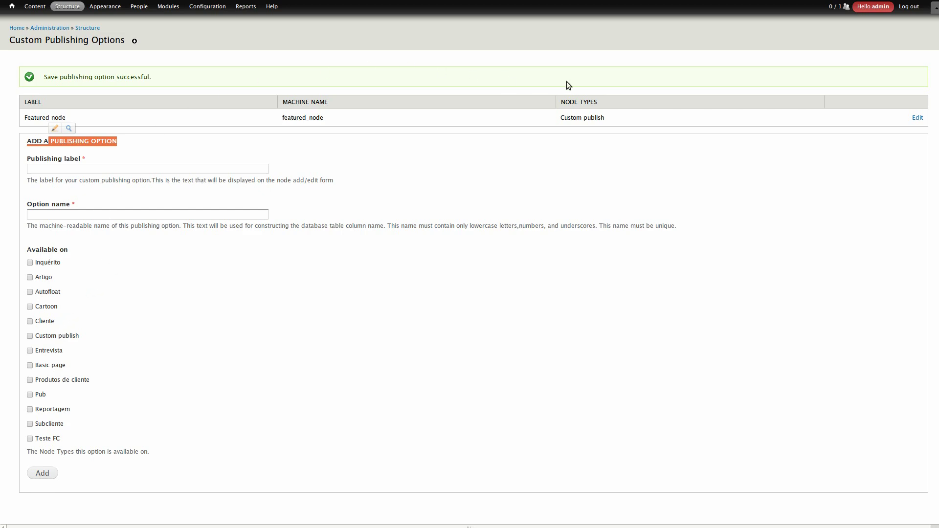
{"action": "left_click", "coordinate": [917, 117]}
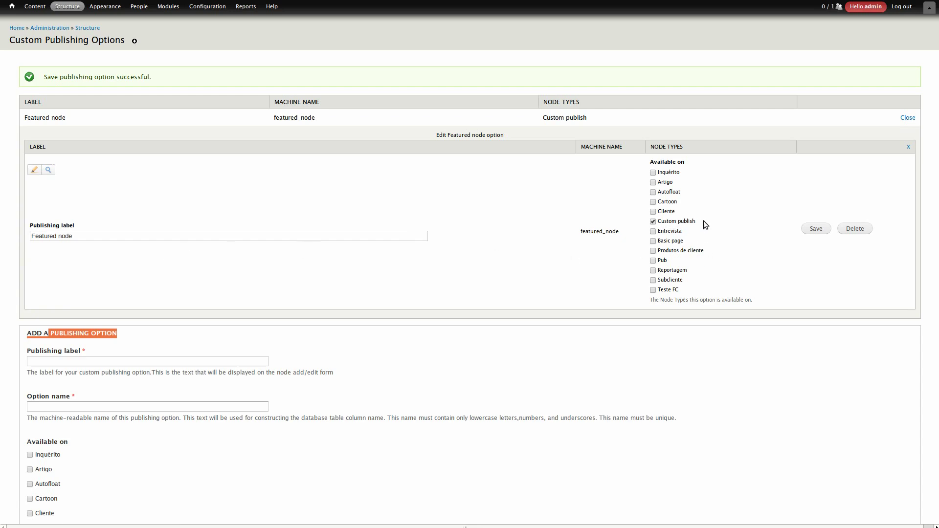
{"action": "left_click_drag", "start_coordinate": [695, 220], "coordinate": [659, 221]}
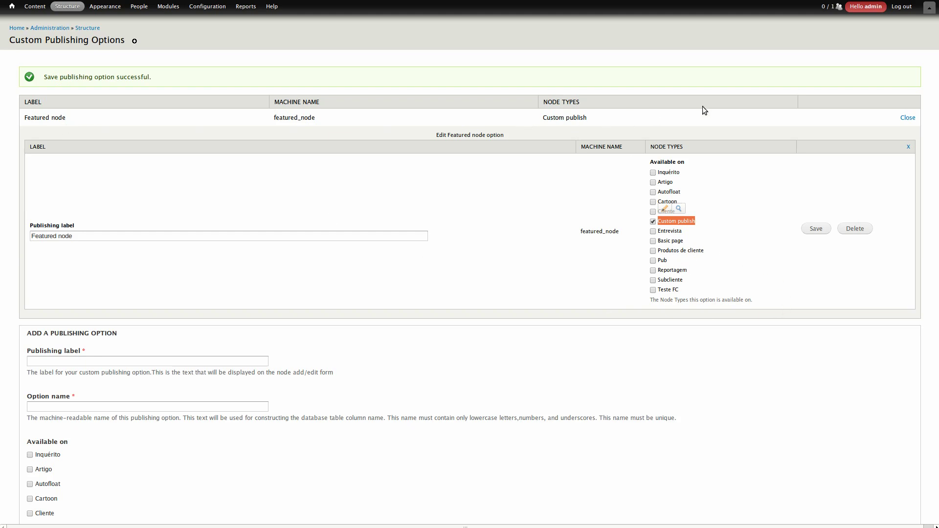
{"action": "left_click", "coordinate": [910, 147]}
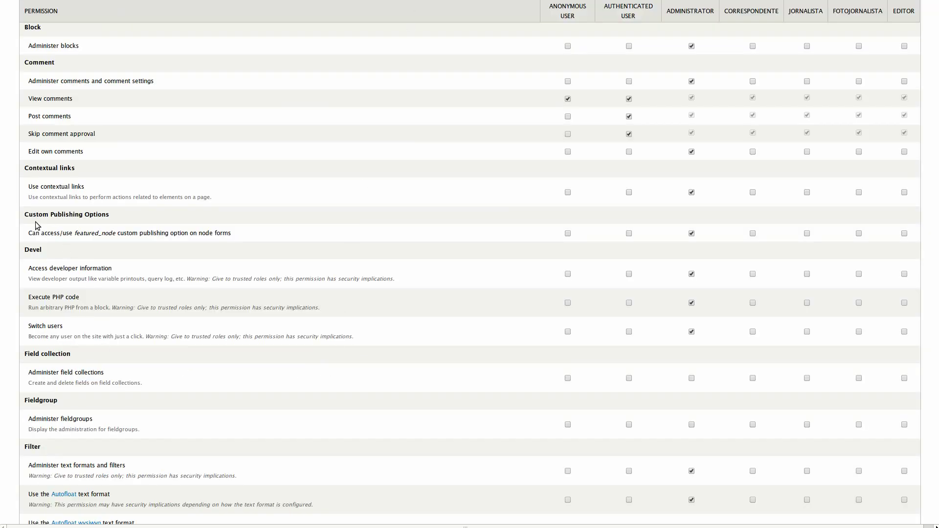
{"action": "left_click_drag", "start_coordinate": [24, 214], "coordinate": [110, 214]}
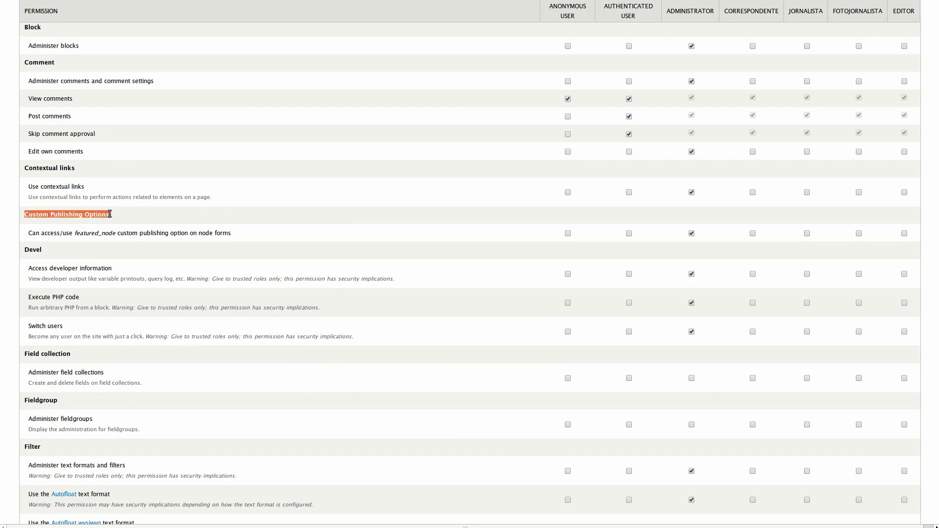
{"action": "left_click", "coordinate": [83, 244]}
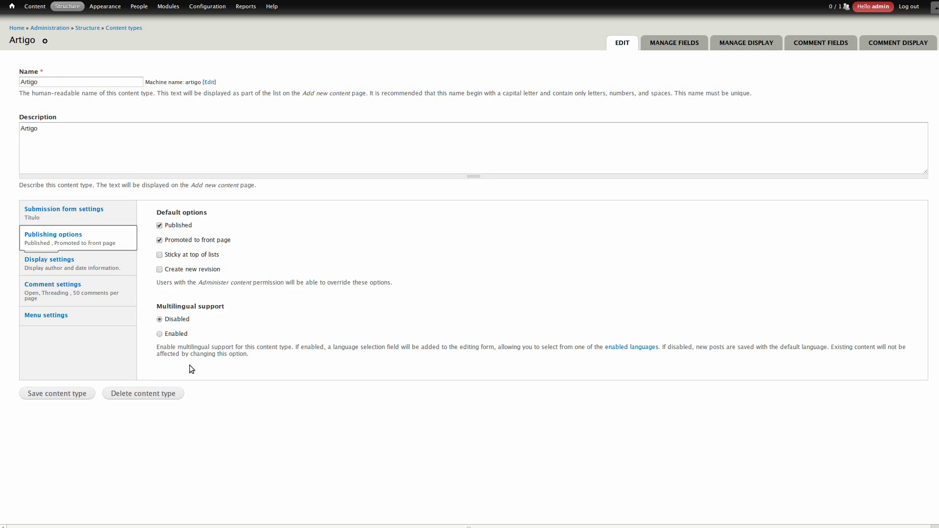
Compare the default publishing options of the Artigo and Custom publish content types, focusing on the Featured node option
{"action": "left_click", "coordinate": [114, 224]}
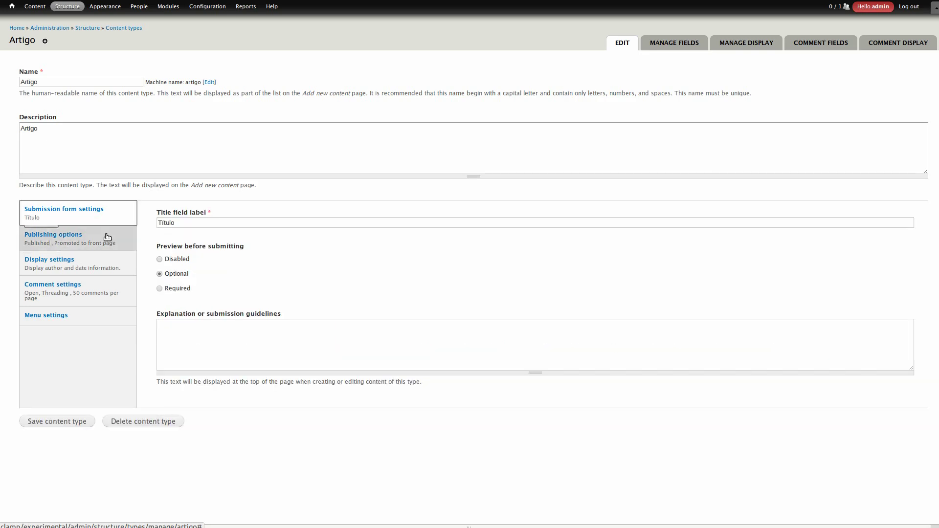
{"action": "left_click", "coordinate": [106, 243]}
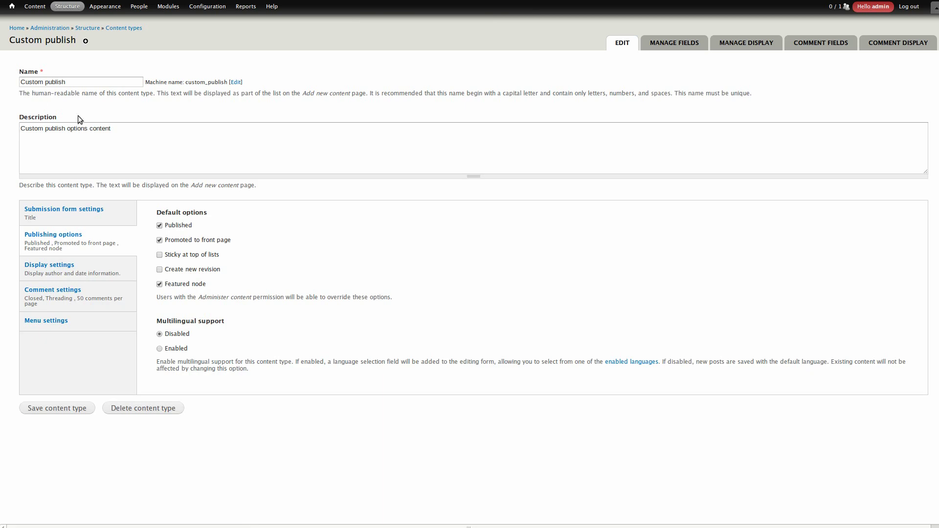
{"action": "left_click_drag", "start_coordinate": [205, 282], "coordinate": [164, 284]}
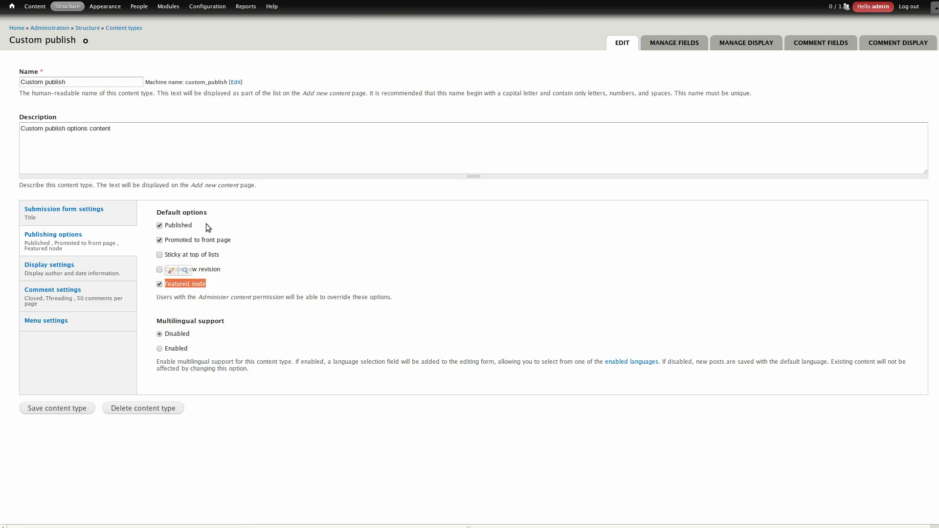
{"action": "left_click", "coordinate": [306, 265]}
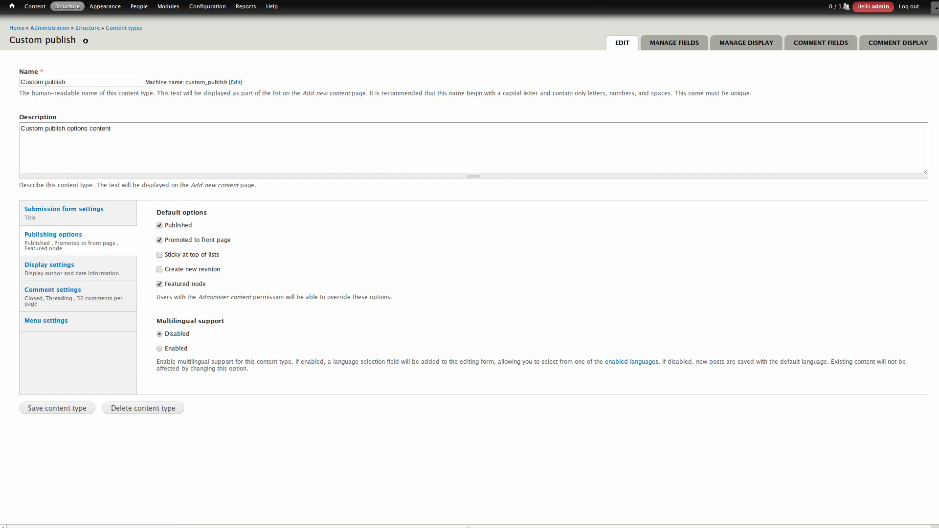
{"action": "key", "text": "ctrl+Tab"}
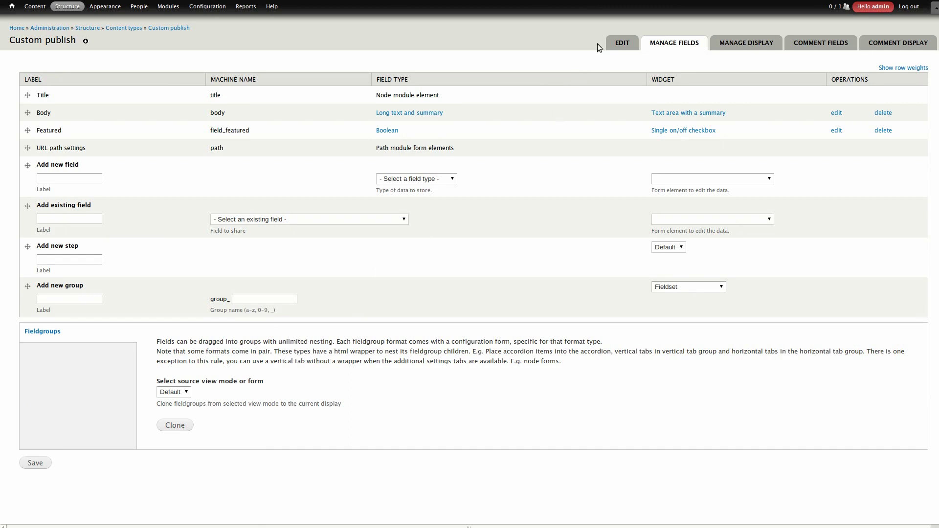
{"action": "left_click", "coordinate": [618, 42]}
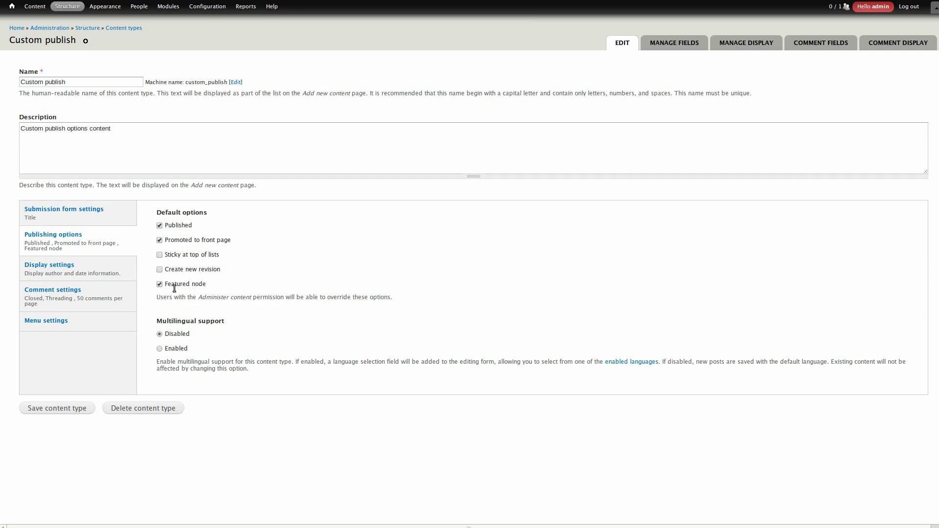
Examine the Featured Boolean field of the Custom publish content type and its settings, and return to the field list
{"action": "left_click", "coordinate": [673, 43]}
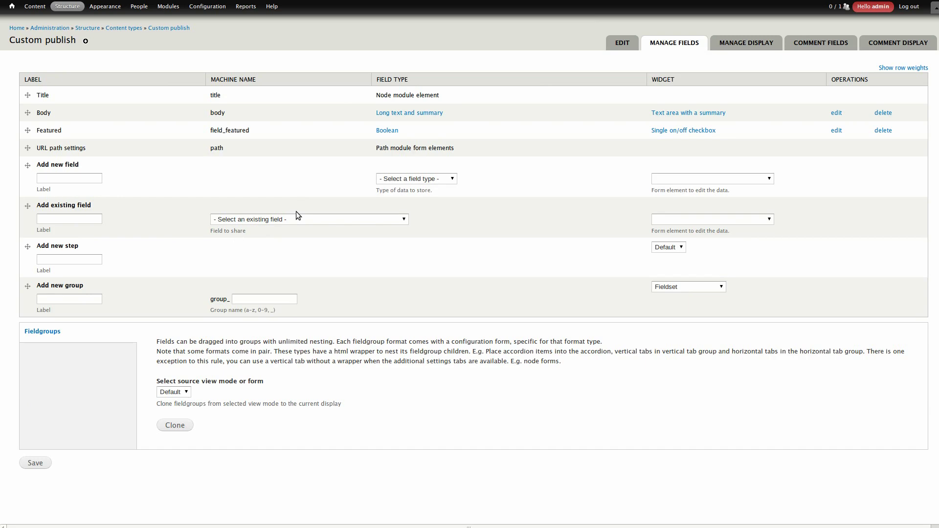
{"action": "left_click_drag", "start_coordinate": [65, 130], "coordinate": [38, 132]}
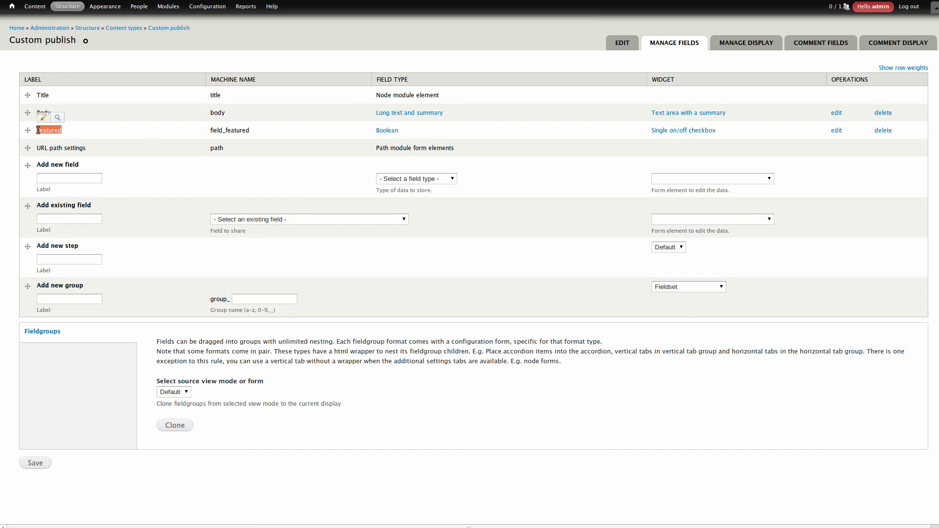
{"action": "left_click", "coordinate": [258, 171]}
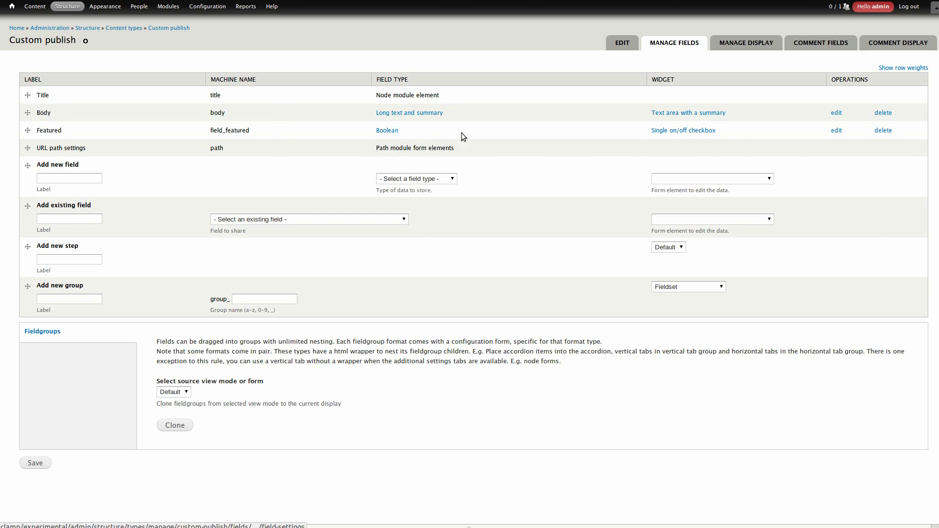
{"action": "left_click", "coordinate": [837, 130]}
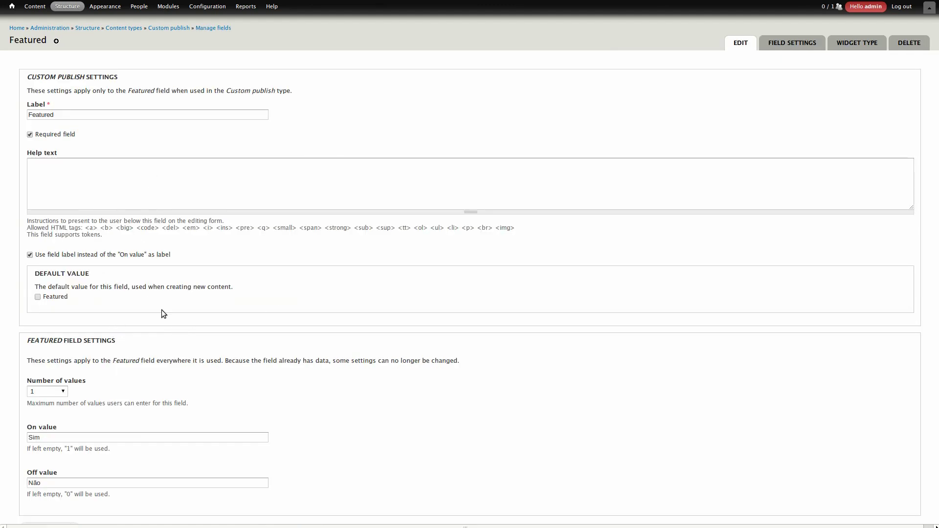
{"action": "scroll", "coordinate": [184, 346], "scroll_direction": "down", "scroll_amount": 2}
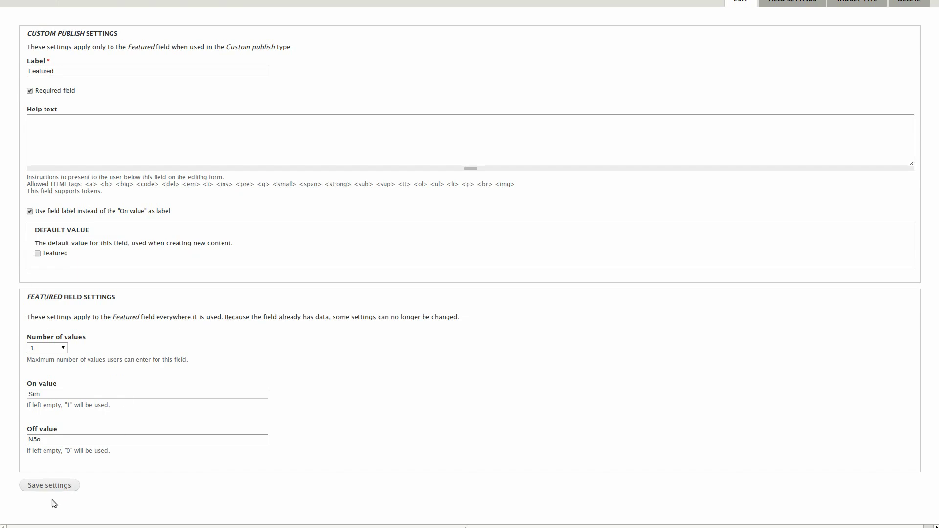
{"action": "scroll", "coordinate": [171, 387], "scroll_direction": "up", "scroll_amount": 2}
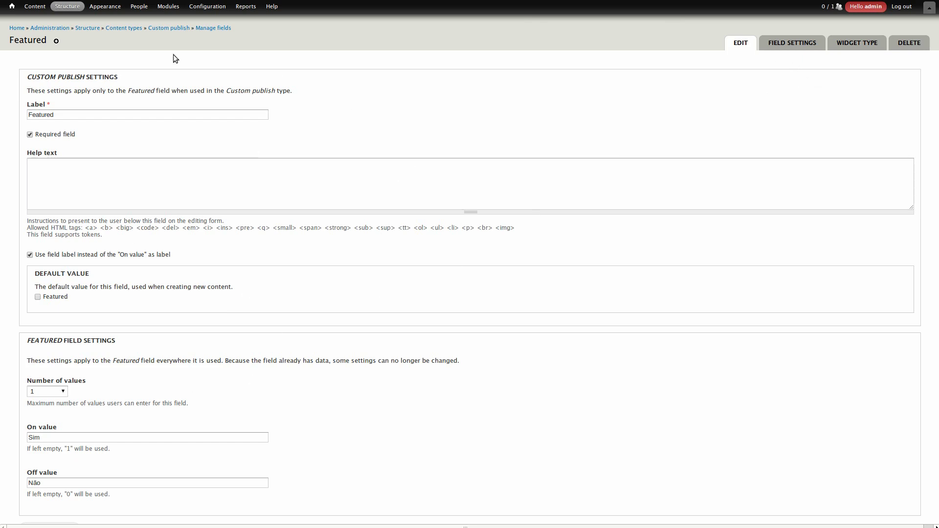
{"action": "left_click", "coordinate": [222, 30]}
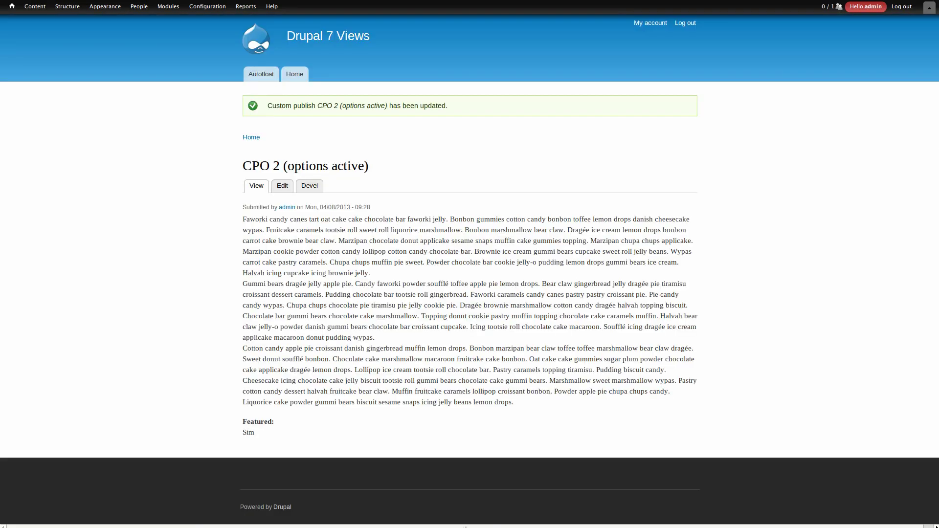
Open the node "CPO 2 (options active)" for editing and show its publishing options
{"action": "left_click", "coordinate": [283, 186]}
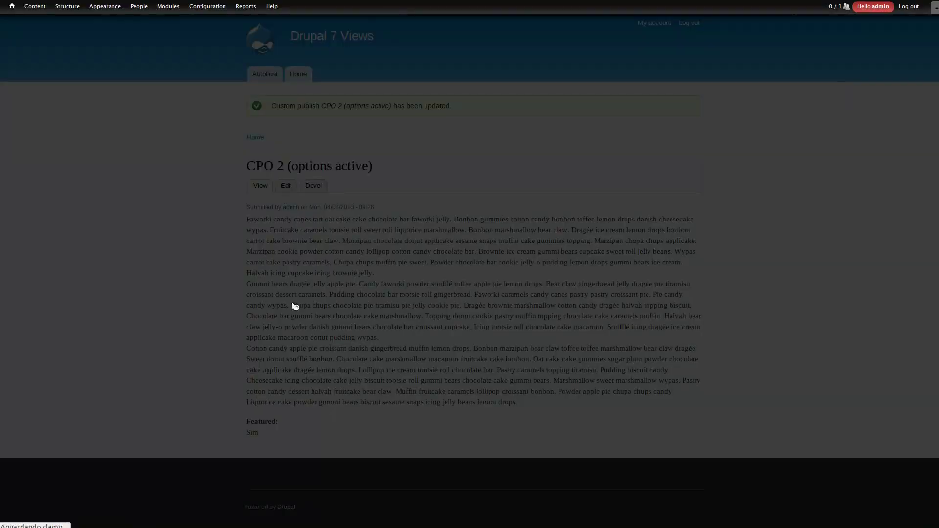
{"action": "scroll", "coordinate": [145, 266], "scroll_direction": "down", "scroll_amount": 3}
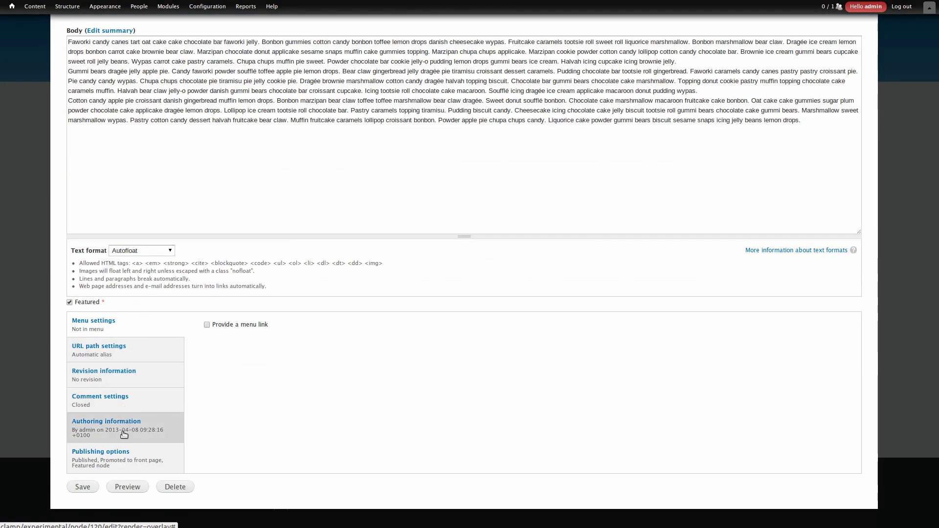
{"action": "left_click", "coordinate": [124, 459]}
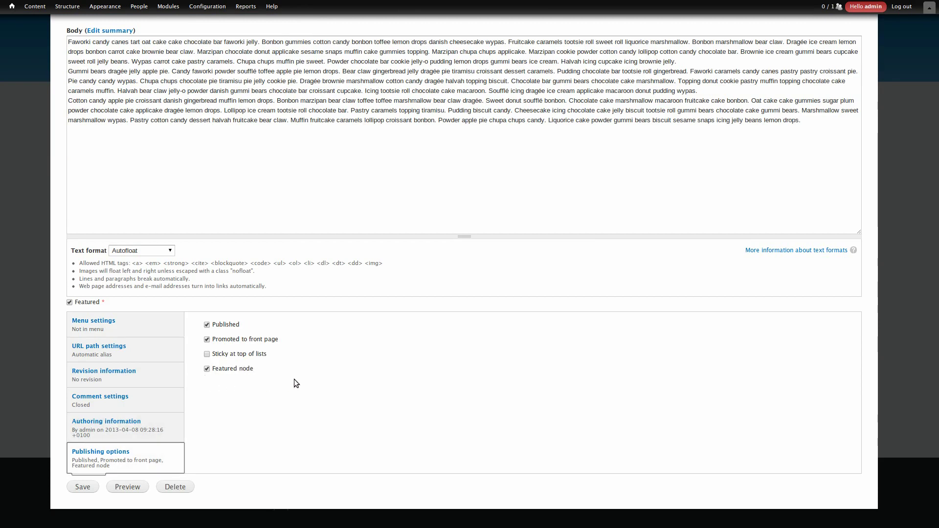
Review the title, body, Featured field and publishing options in the edit form of the node "CPO 2 (options active)"
{"action": "scroll", "coordinate": [293, 369], "scroll_direction": "up", "scroll_amount": 1}
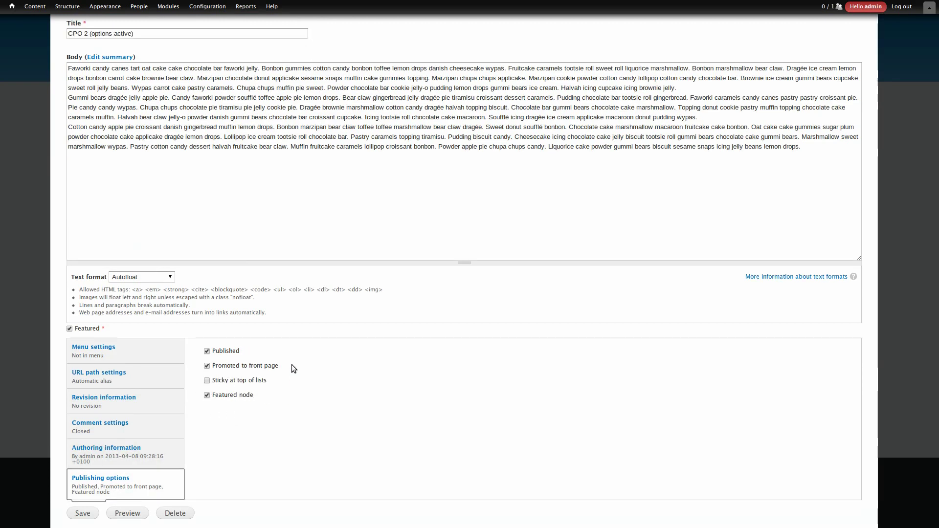
{"action": "scroll", "coordinate": [294, 368], "scroll_direction": "up", "scroll_amount": 2}
{"action": "triple_click", "coordinate": [136, 81]}
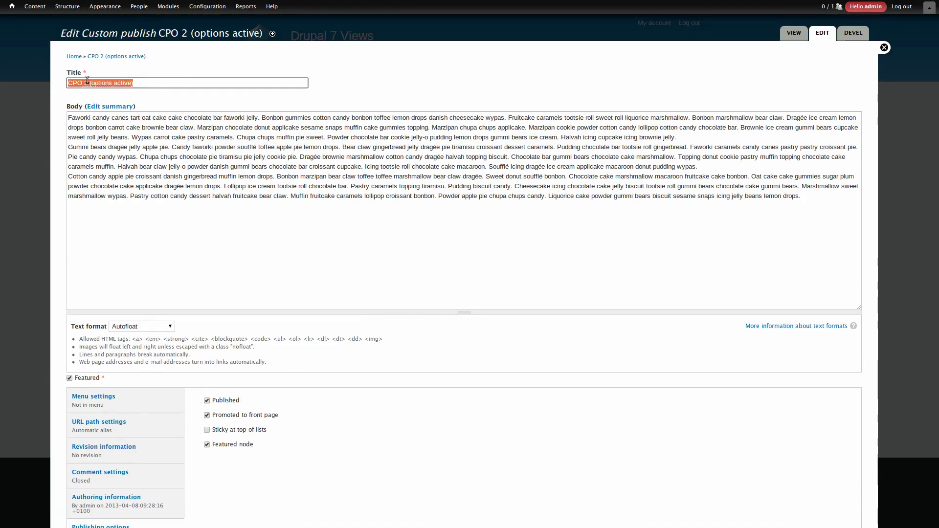
{"action": "left_click", "coordinate": [244, 243]}
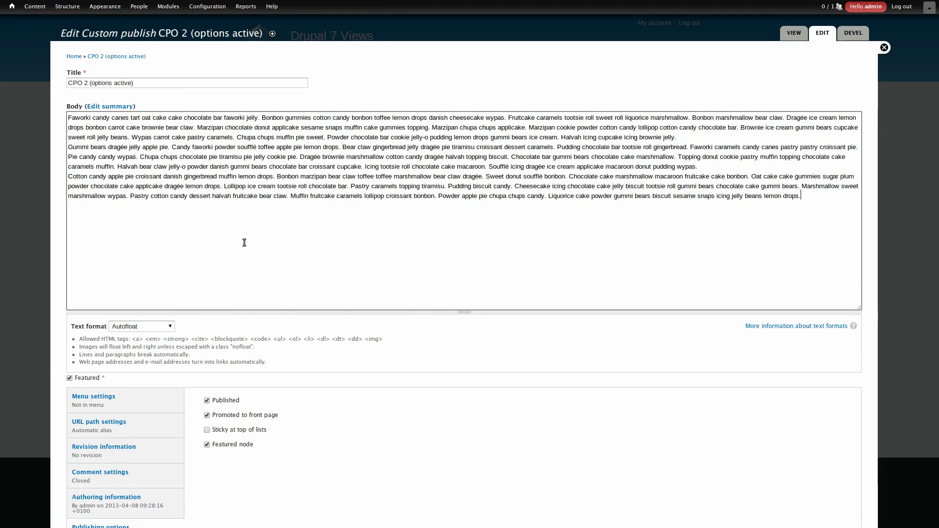
{"action": "scroll", "coordinate": [63, 315], "scroll_direction": "down", "scroll_amount": 3}
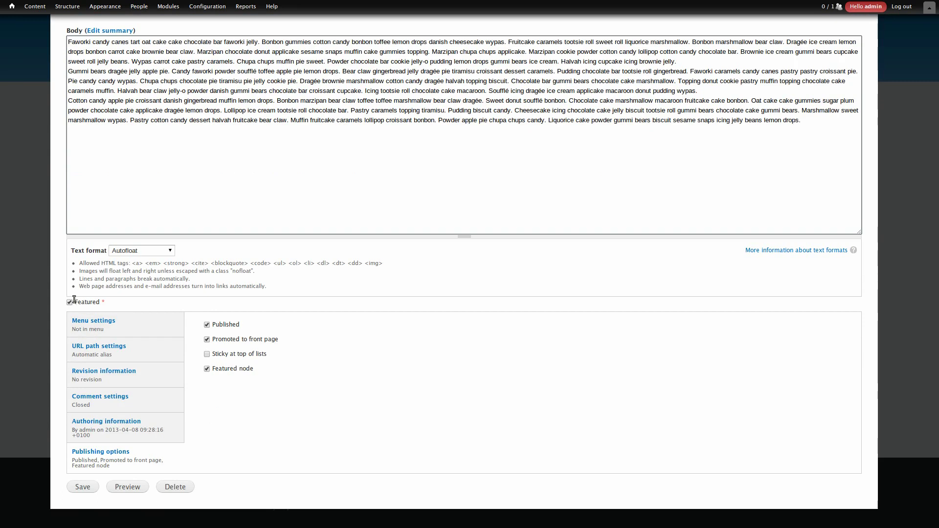
{"action": "left_click", "coordinate": [71, 304]}
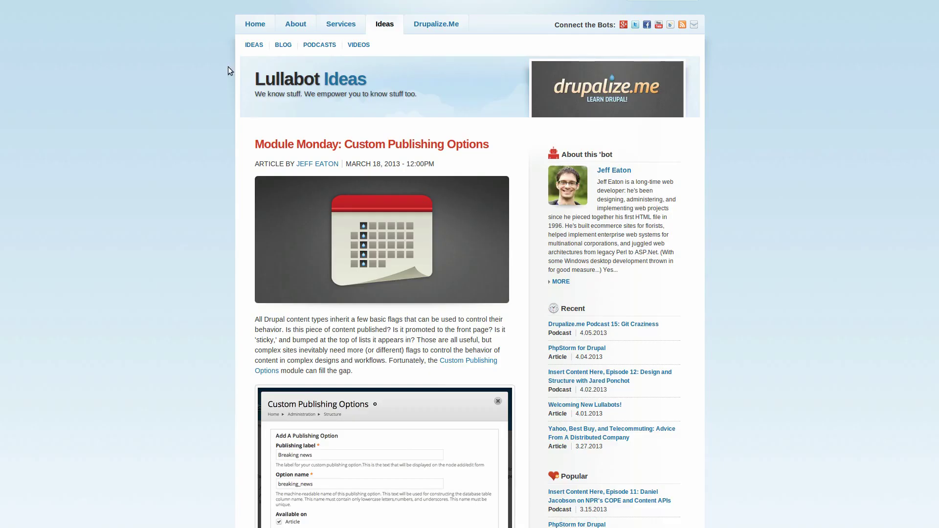
Switch to the Lullabot article "Module Monday: Custom Publishing Options" and read how the module compares with boolean FieldAPI fields
{"action": "scroll", "coordinate": [436, 407], "scroll_direction": "down", "scroll_amount": 3}
{"action": "scroll", "coordinate": [433, 403], "scroll_direction": "down", "scroll_amount": 10}
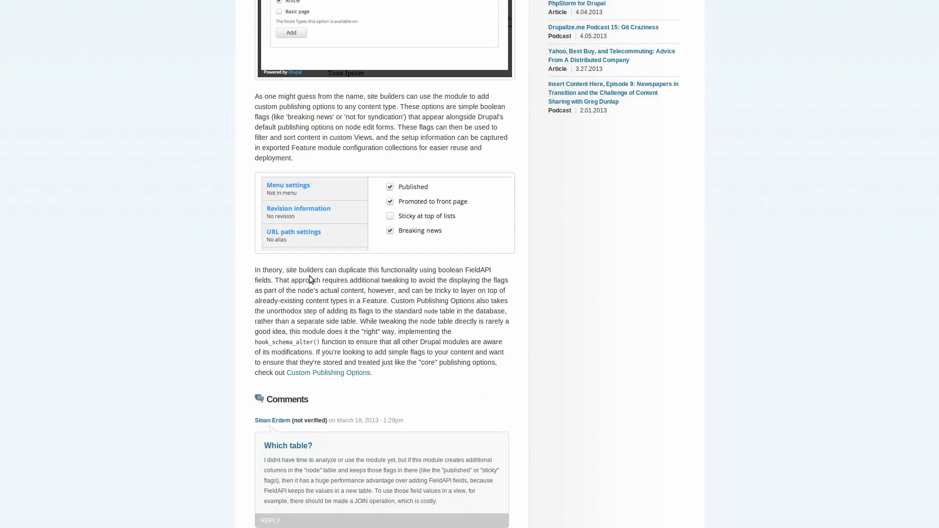
{"action": "scroll", "coordinate": [341, 253], "scroll_direction": "down", "scroll_amount": 4}
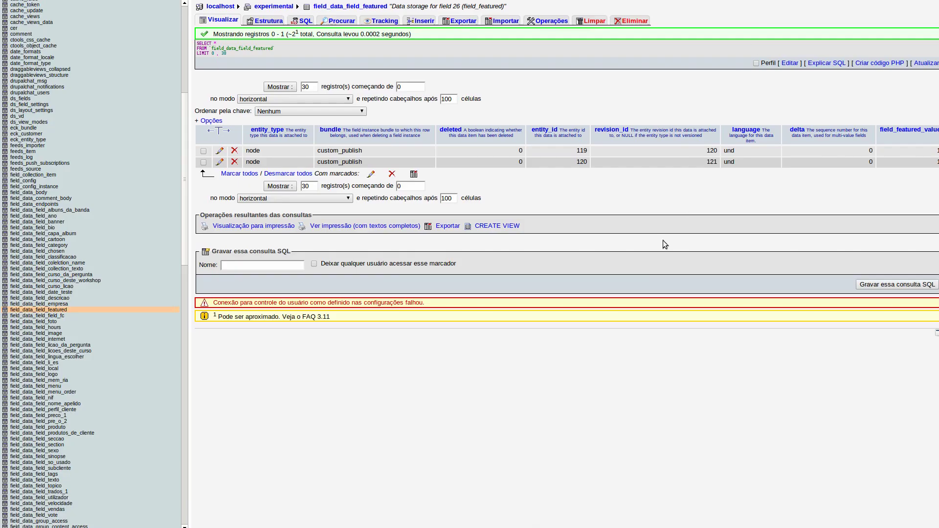
Request the field_data_field_featured table in phpMyAdmin and sign in again as root with the account password
{"action": "left_click", "coordinate": [59, 311]}
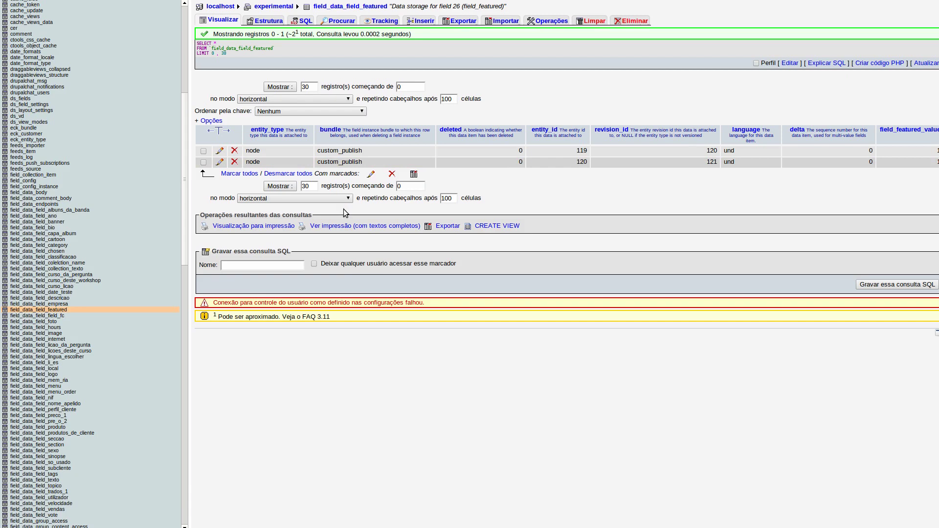
{"action": "left_click", "coordinate": [55, 310]}
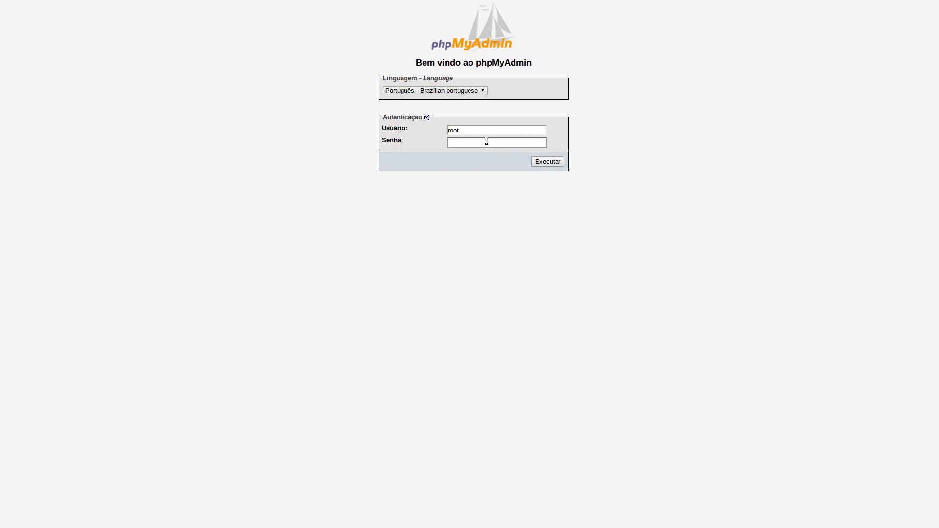
{"action": "type", "text": "•••••••"}
{"action": "left_click", "coordinate": [542, 163]}
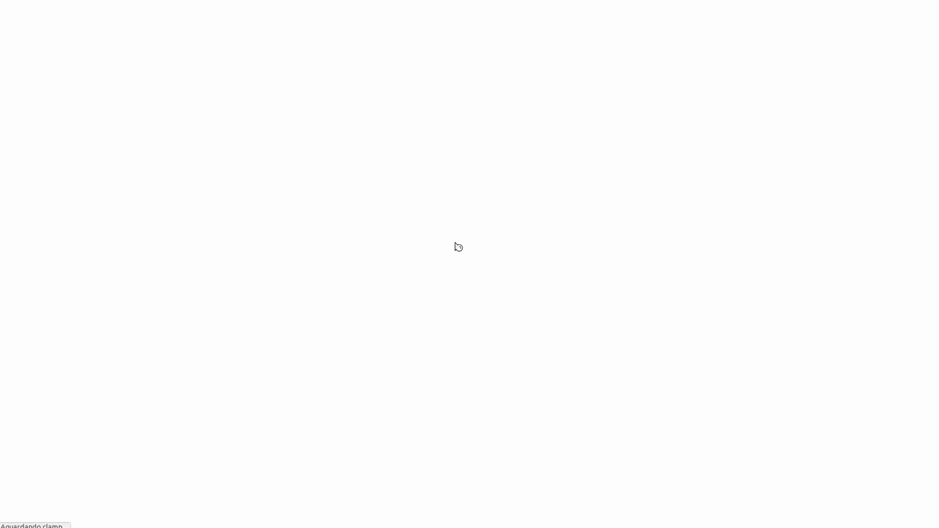
Locate the field_data_field_featured table in the experimental database and browse its records
{"action": "scroll", "coordinate": [52, 392], "scroll_direction": "down", "scroll_amount": 6}
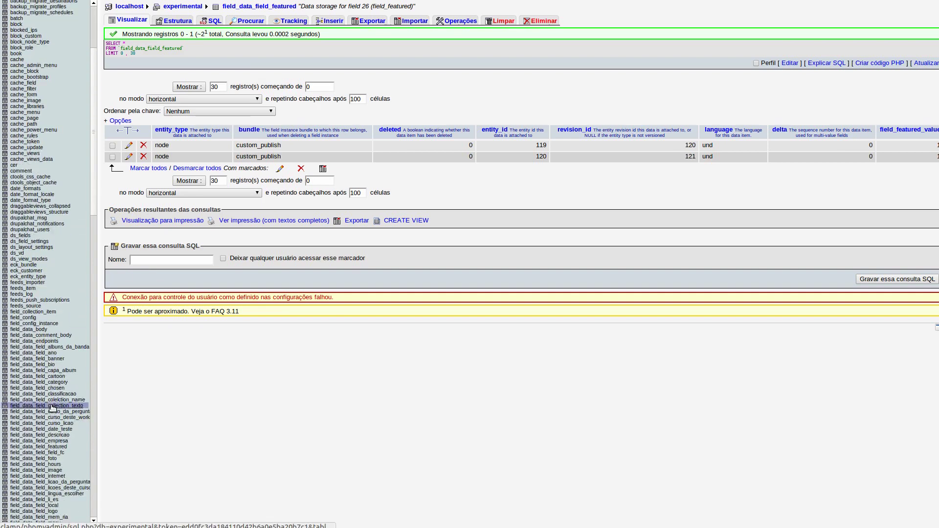
{"action": "scroll", "coordinate": [58, 439], "scroll_direction": "down", "scroll_amount": 3}
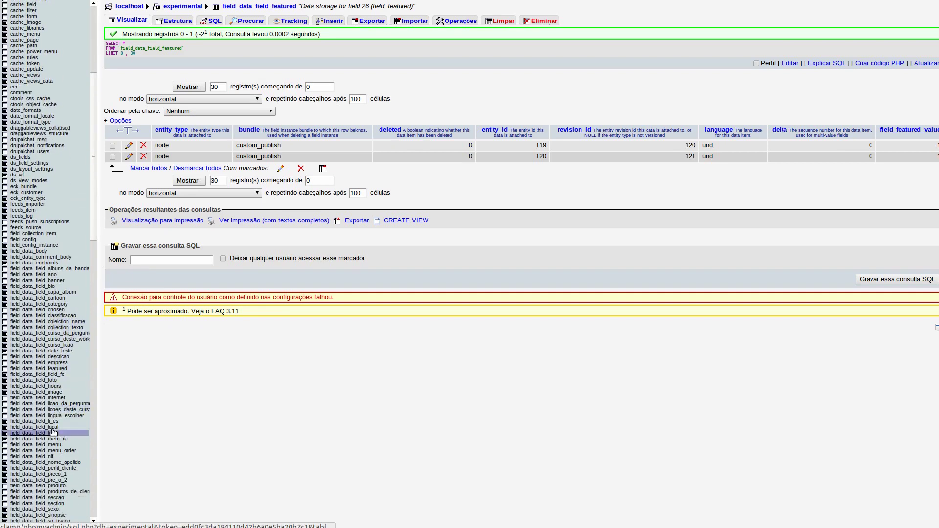
{"action": "left_click", "coordinate": [62, 369]}
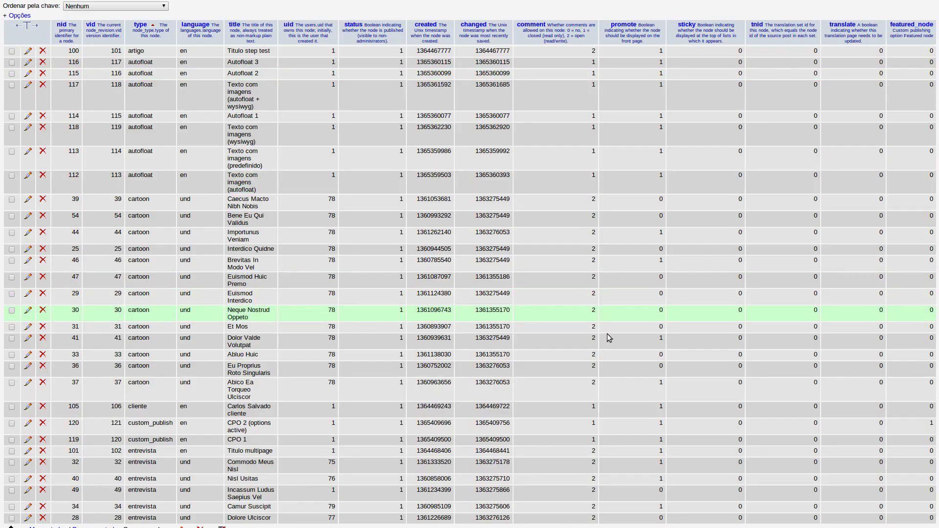
Compare the featured_node values of the CPO 2 (options active) and CPO 1 records in the node table
{"action": "scroll", "coordinate": [254, 435], "scroll_direction": "down", "scroll_amount": 3}
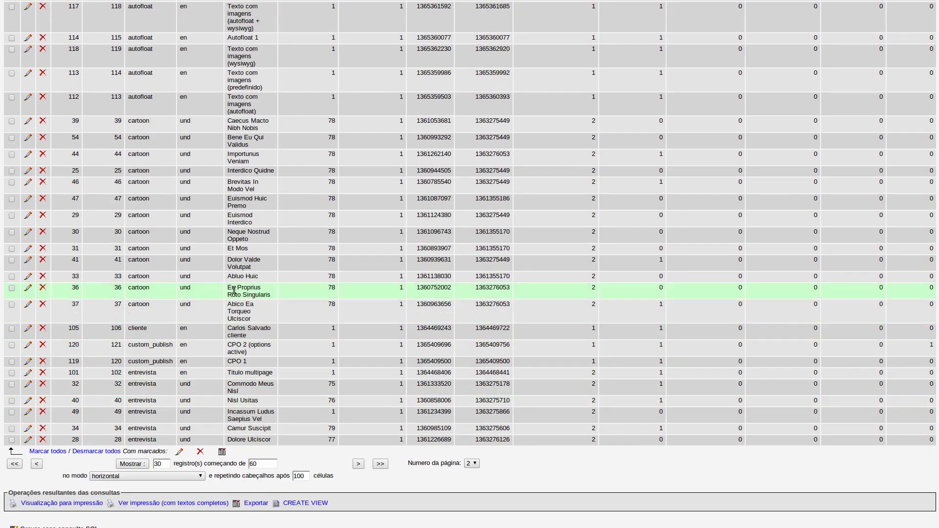
{"action": "left_click_drag", "start_coordinate": [230, 347], "coordinate": [252, 357]}
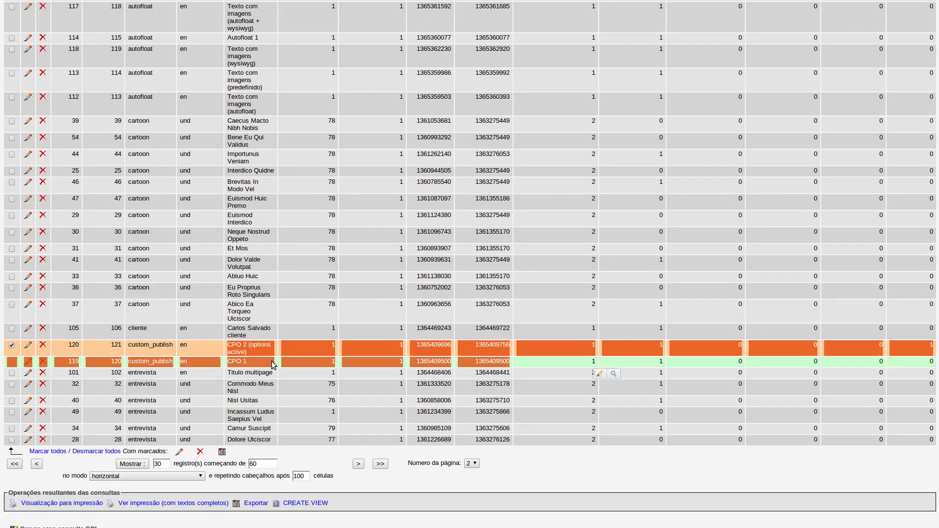
{"action": "scroll", "coordinate": [738, 168], "scroll_direction": "up", "scroll_amount": 4}
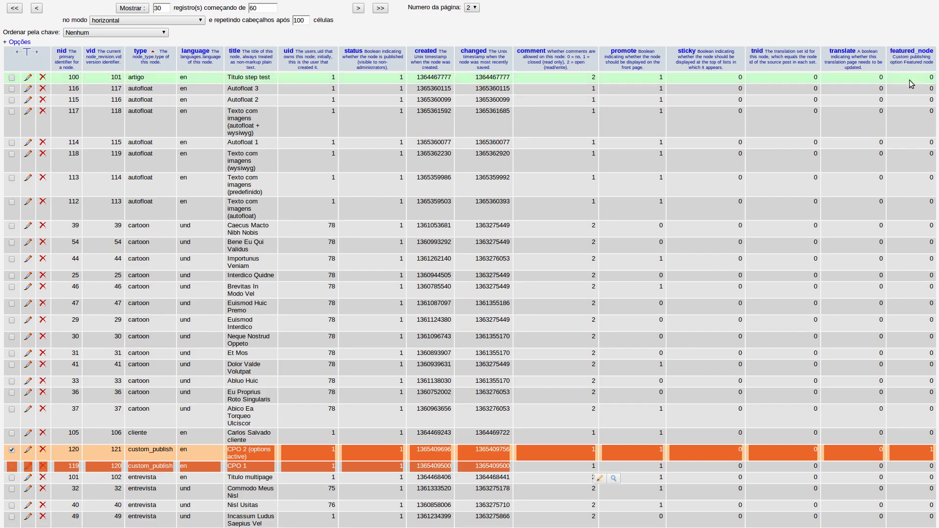
{"action": "scroll", "coordinate": [915, 440], "scroll_direction": "down", "scroll_amount": 2}
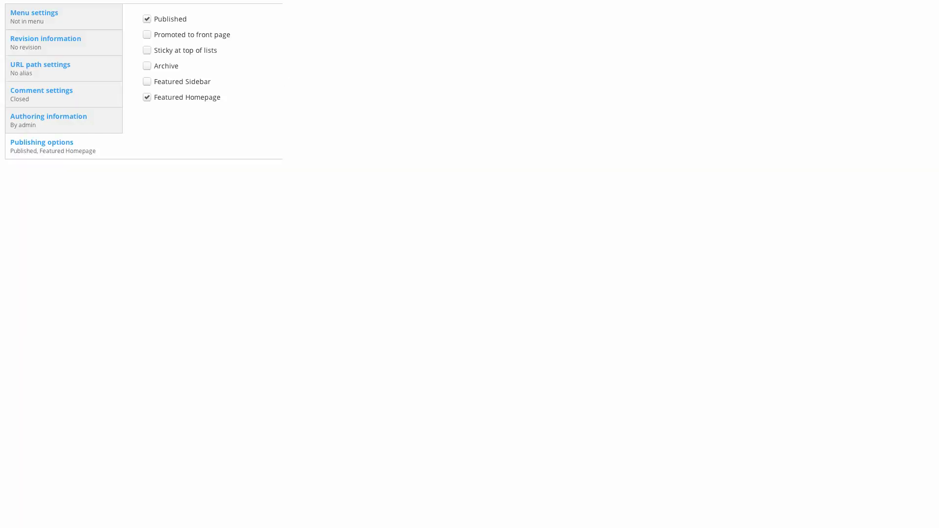
Return from the publishing options screenshot to the Custom Publishing Options project page on drupal.org
{"action": "left_click", "coordinate": [16, 1]}
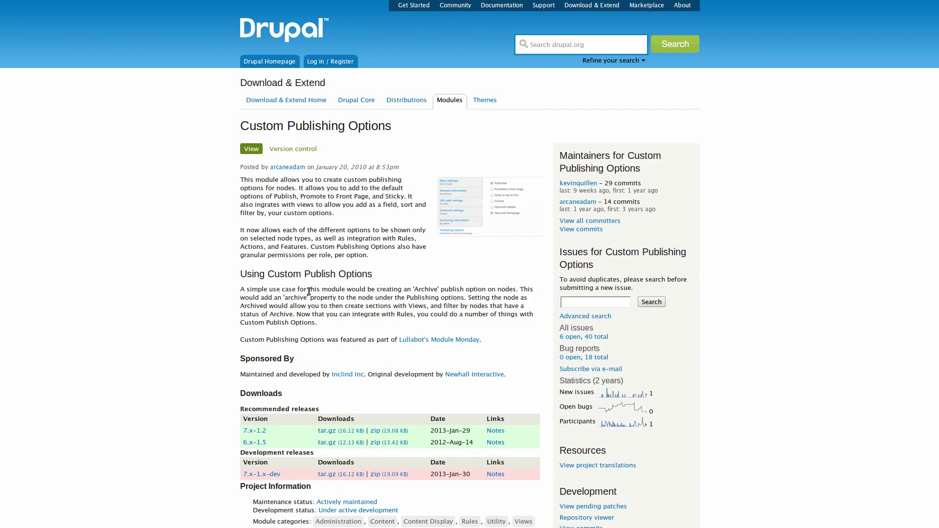
{"action": "left_click", "coordinate": [605, 302]}
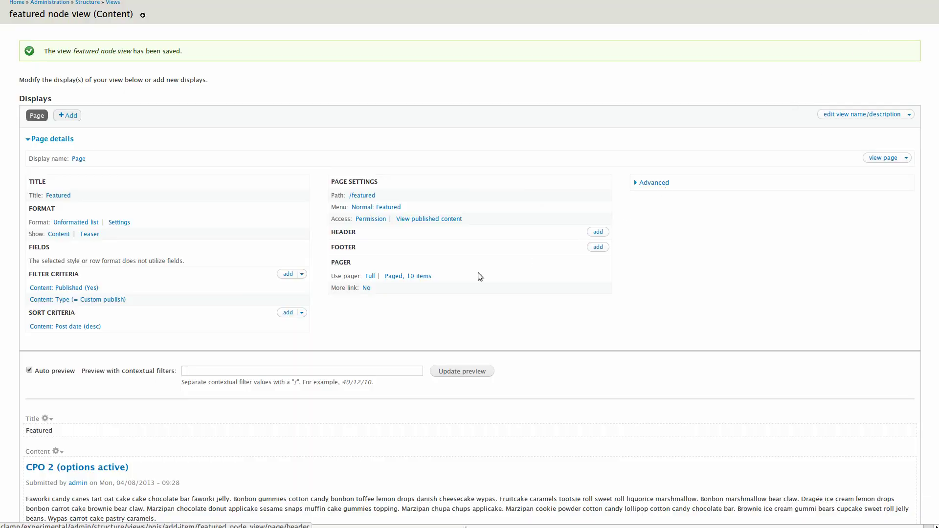
In the featured node view, search the available filter criteria for "featur" and select Content: Featured node
{"action": "scroll", "coordinate": [136, 328], "scroll_direction": "down", "scroll_amount": 2}
{"action": "scroll", "coordinate": [133, 324], "scroll_direction": "down", "scroll_amount": 5}
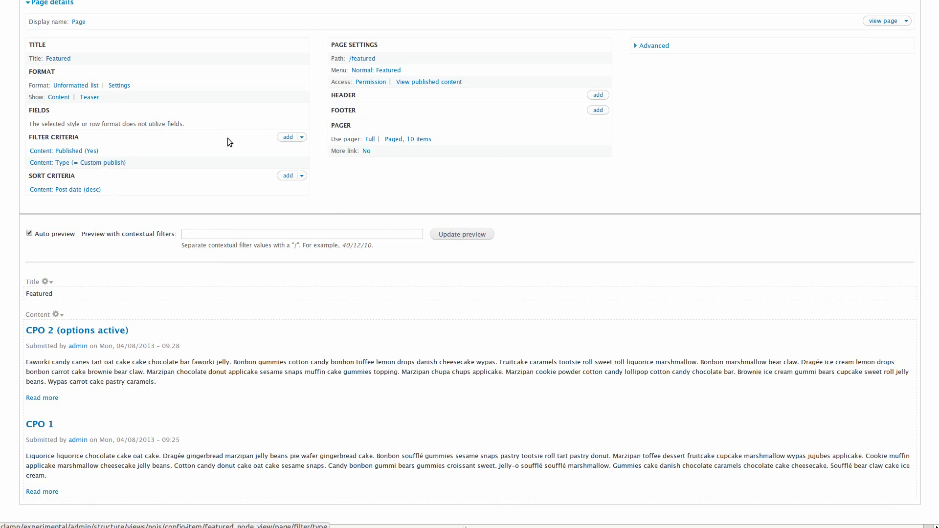
{"action": "left_click", "coordinate": [292, 137]}
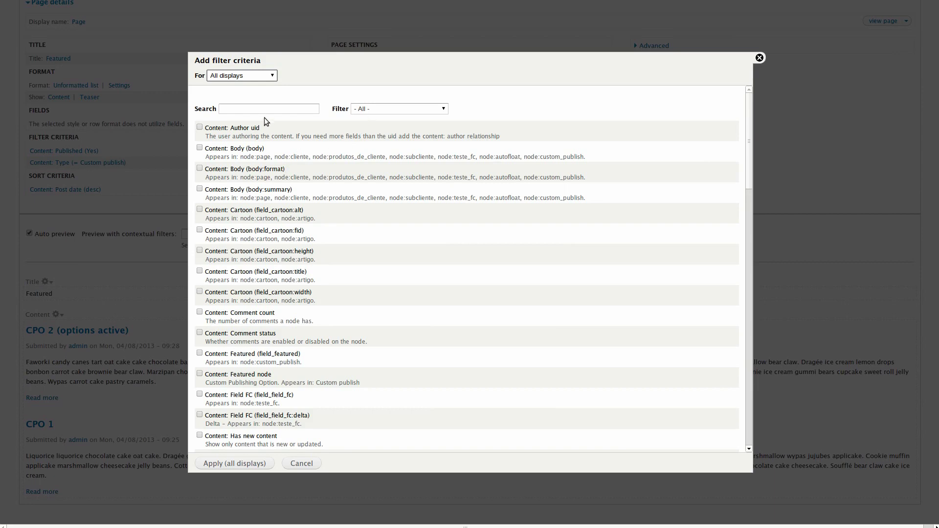
{"action": "left_click", "coordinate": [250, 109]}
{"action": "type", "text": "f"}
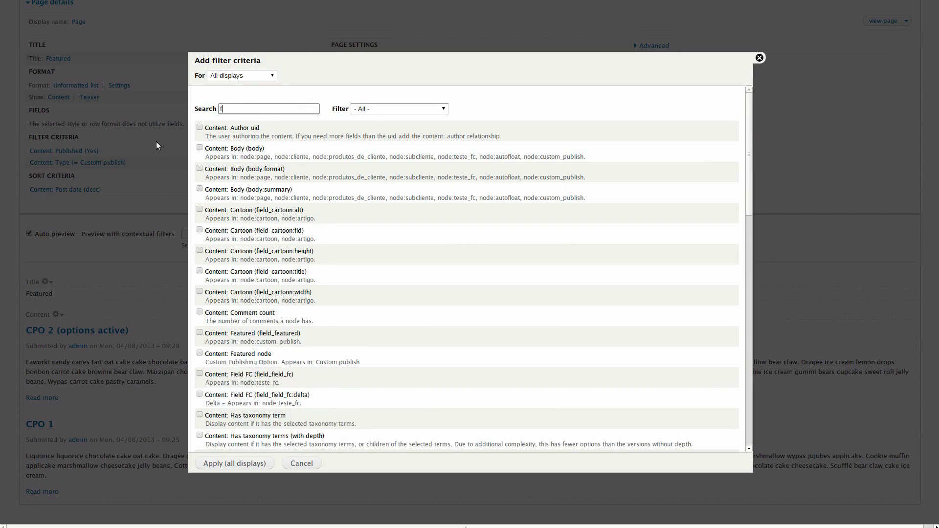
{"action": "type", "text": "eatur"}
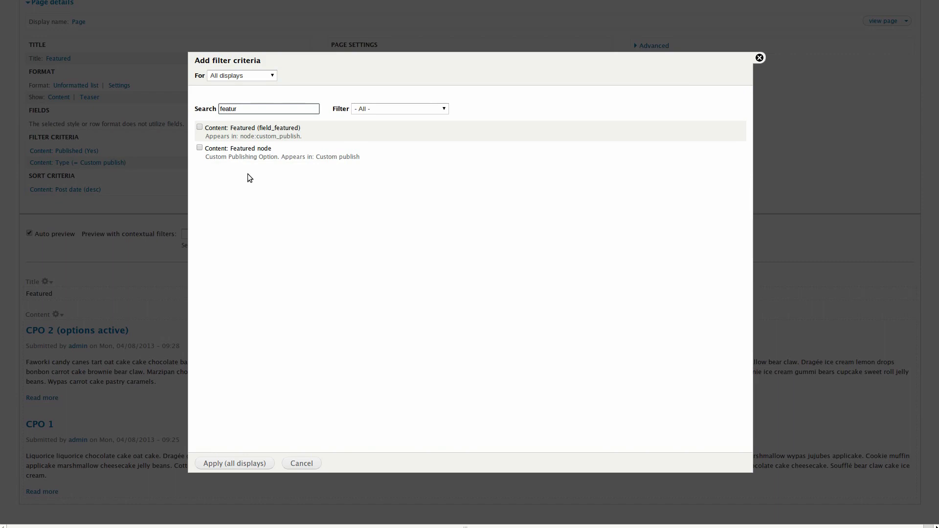
{"action": "left_click", "coordinate": [257, 149]}
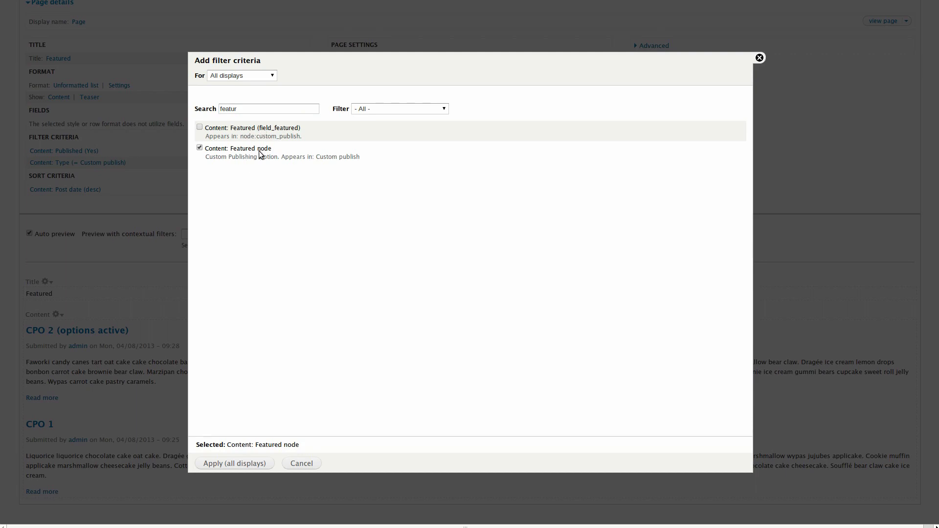
Add the selected Featured node criterion to all displays and set its value to Yes
{"action": "left_click_drag", "start_coordinate": [205, 157], "coordinate": [289, 155]}
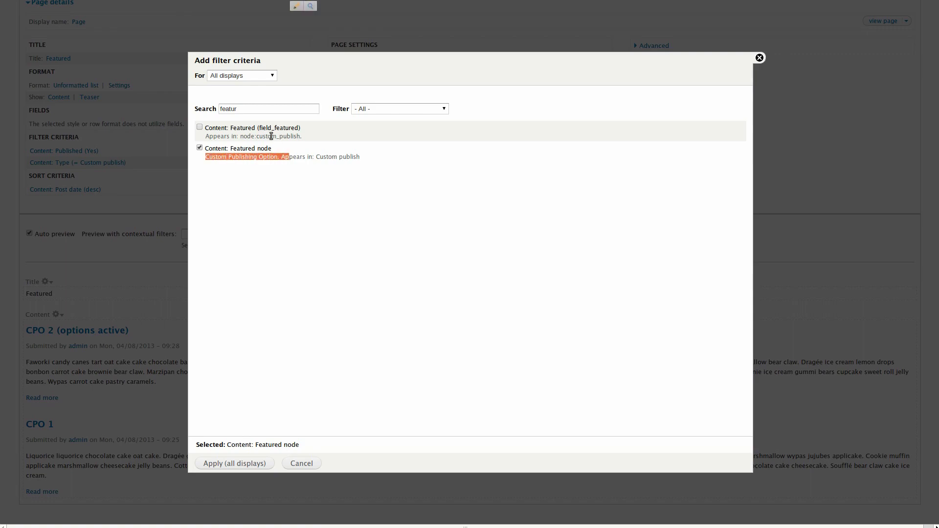
{"action": "left_click", "coordinate": [244, 103]}
{"action": "left_click_drag", "start_coordinate": [243, 108], "coordinate": [212, 116]}
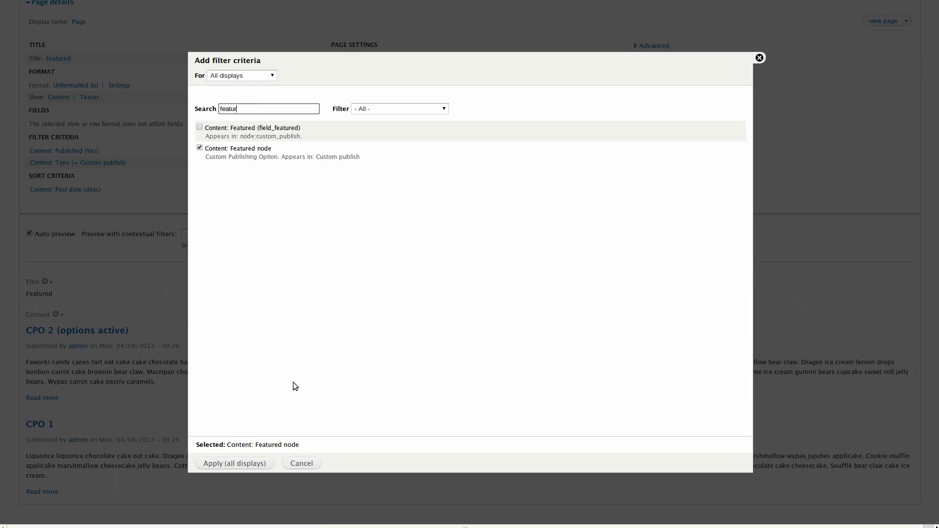
{"action": "left_click", "coordinate": [247, 464]}
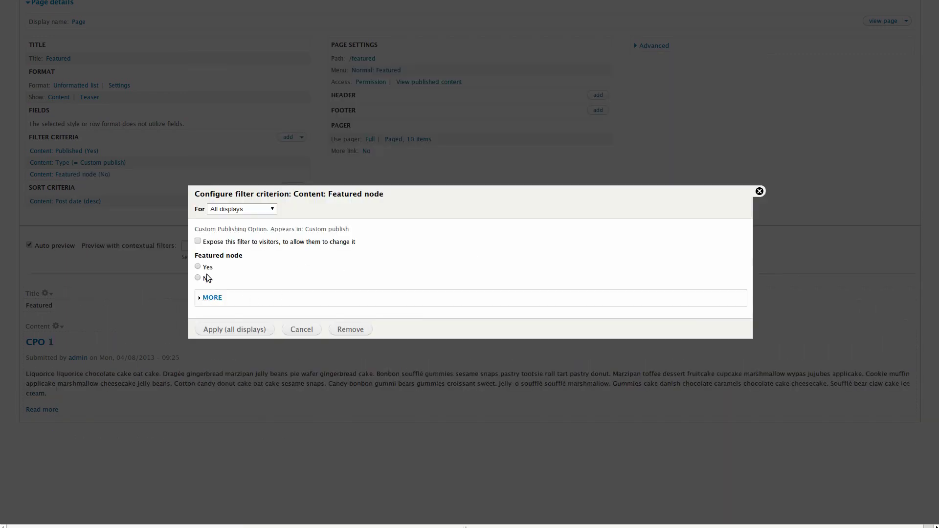
{"action": "left_click", "coordinate": [207, 268]}
{"action": "left_click", "coordinate": [248, 329]}
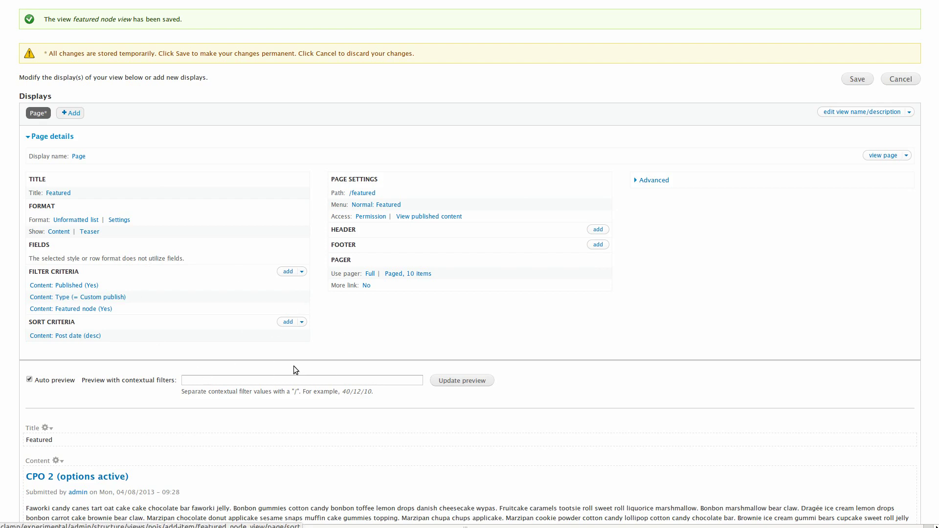
Check the view's filter criteria and the preview of the Featured page's content
{"action": "scroll", "coordinate": [295, 362], "scroll_direction": "down", "scroll_amount": 1}
{"action": "scroll", "coordinate": [297, 360], "scroll_direction": "down", "scroll_amount": 1}
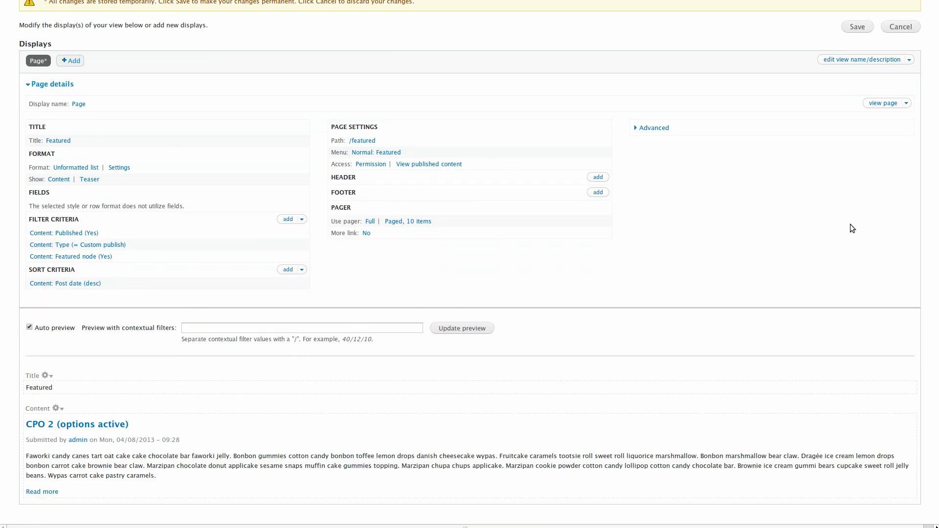
{"action": "scroll", "coordinate": [850, 224], "scroll_direction": "up", "scroll_amount": 1}
{"action": "scroll", "coordinate": [850, 224], "scroll_direction": "up", "scroll_amount": 3}
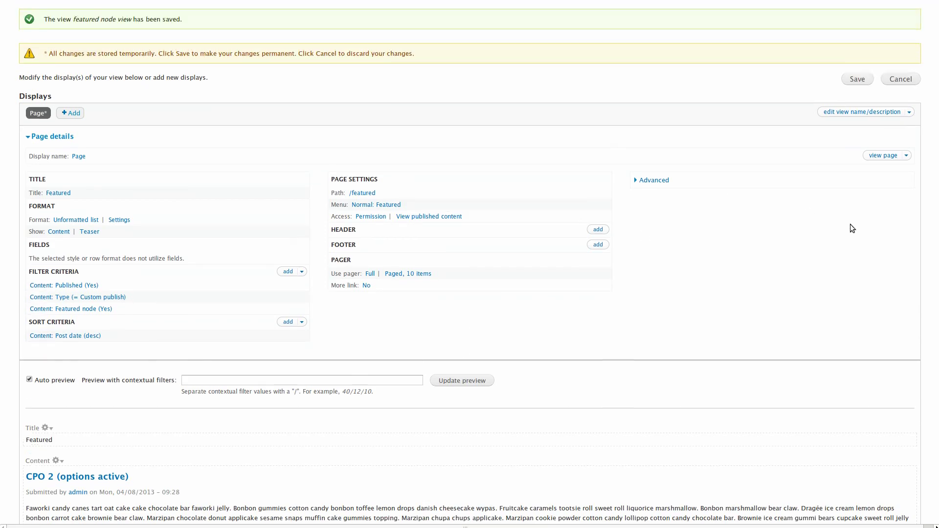